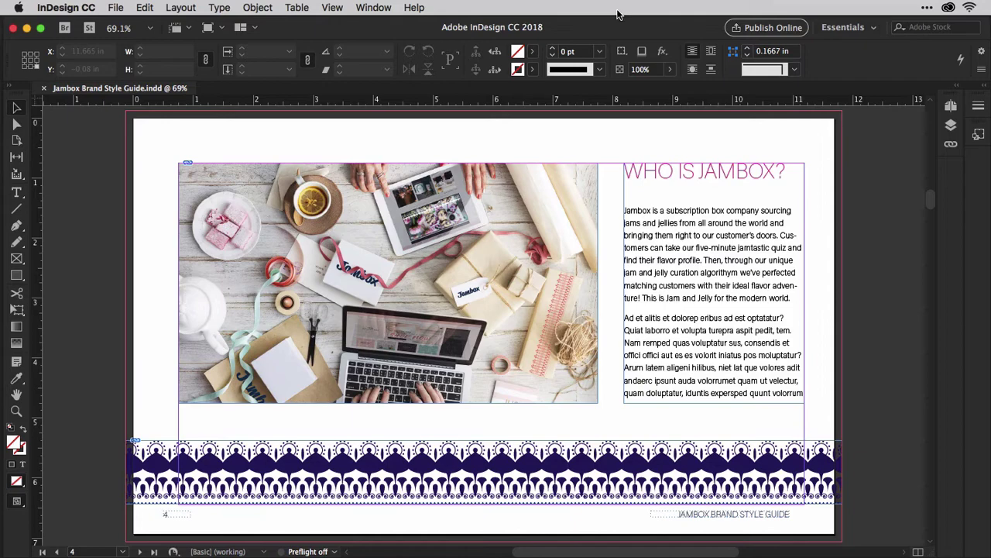
- Create Layer 2 above Layer 1 from the Layers panel, then collapse the panel into the dock
left_click(374, 8)
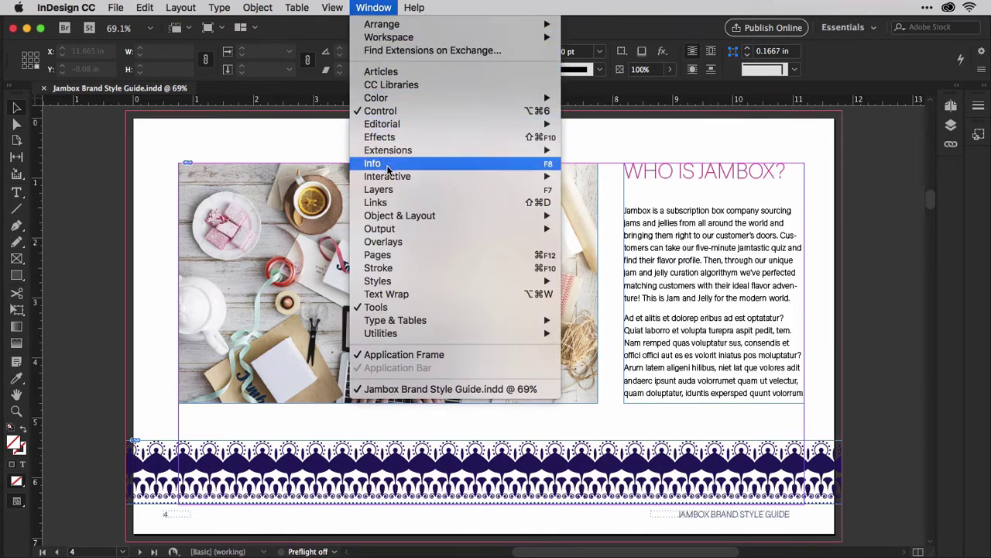
left_click(385, 189)
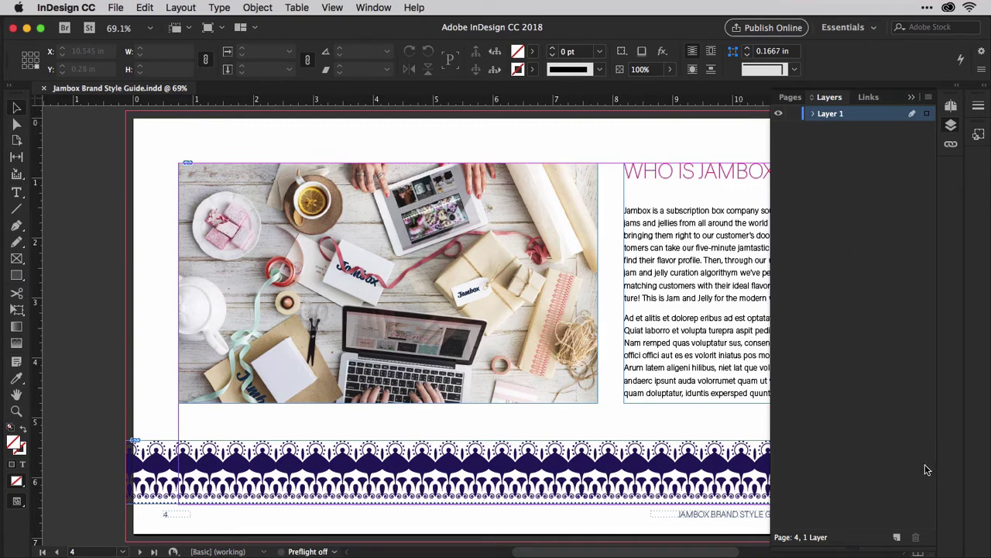
left_click(898, 538)
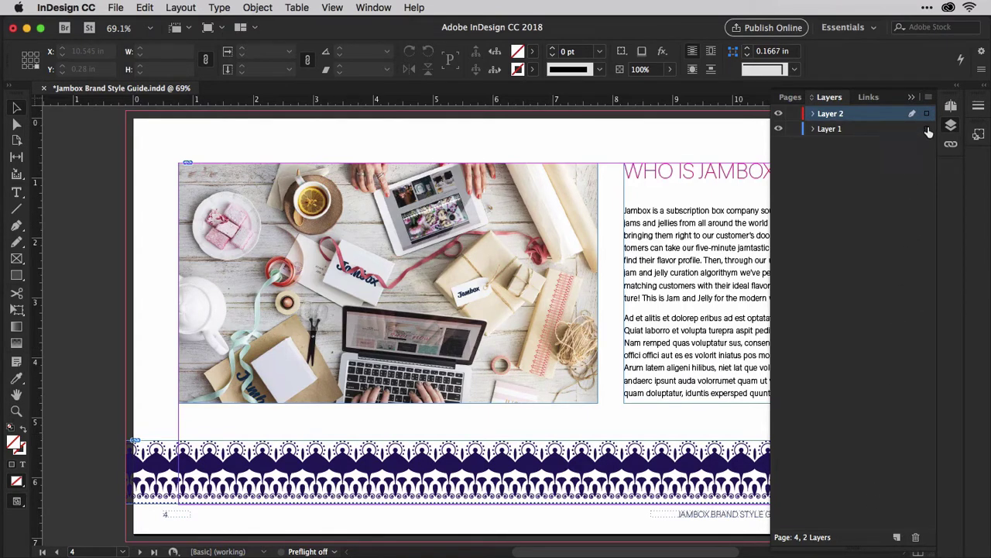
left_click(951, 125)
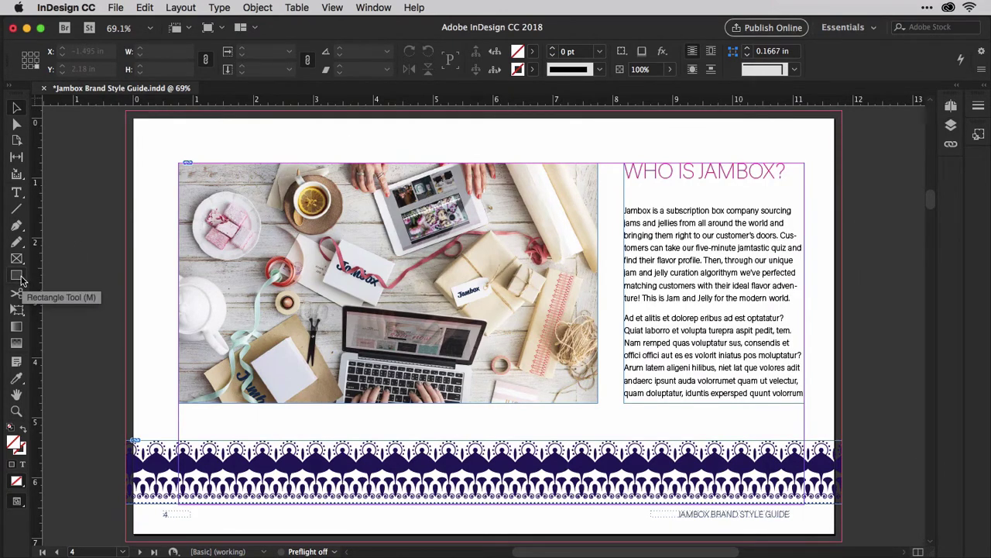
- Choose the plain Rectangle Tool from the toolbox's shape flyout
left_click(21, 280)
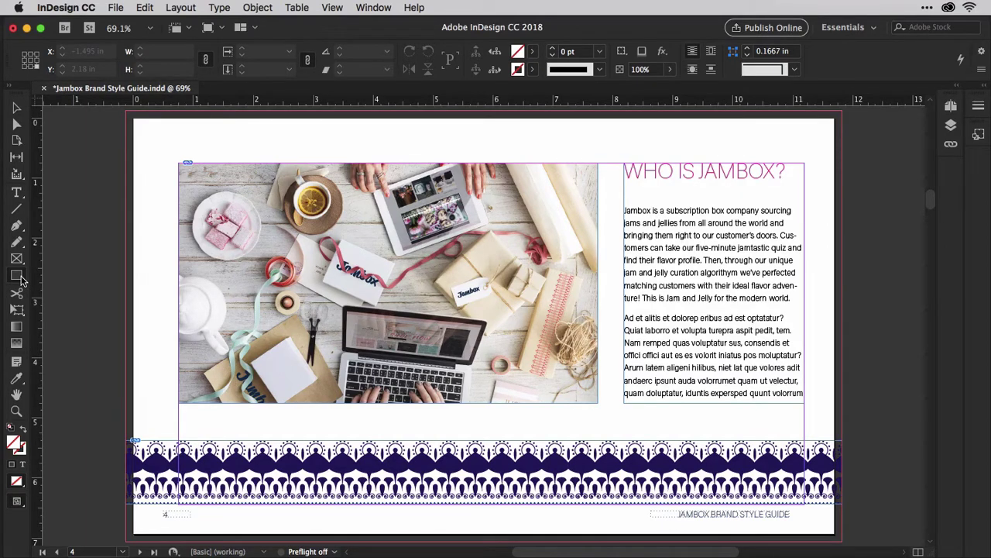
left_click(21, 280)
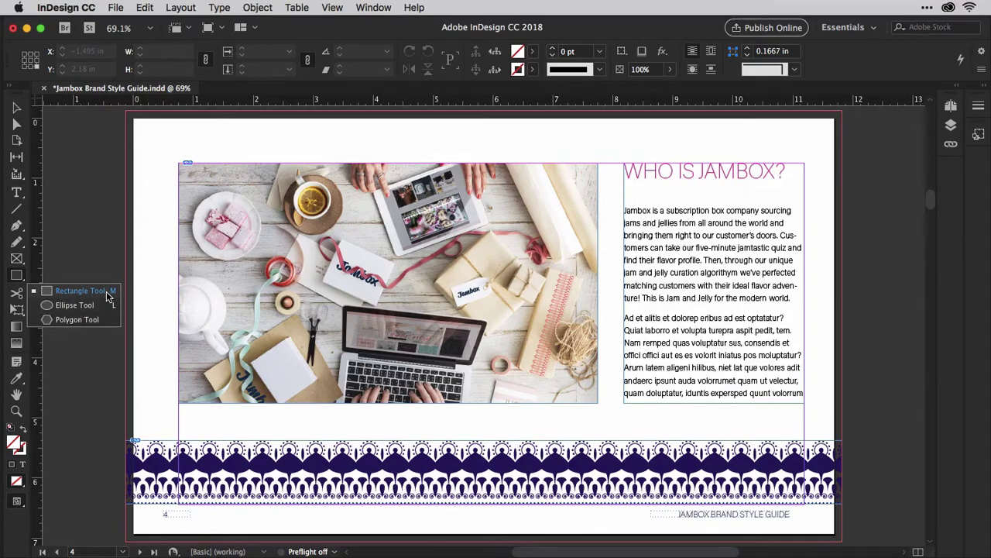
left_click(81, 290)
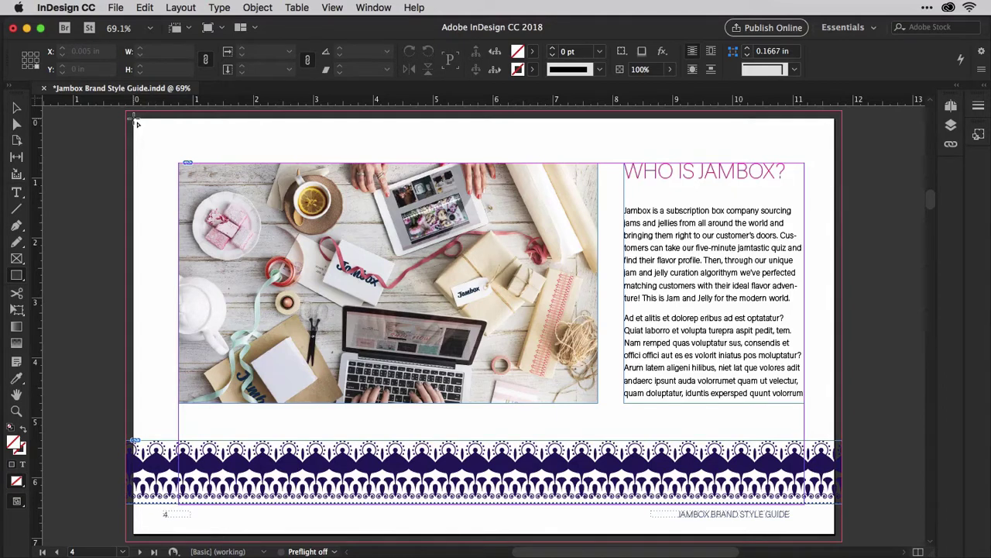
- Fit the spread in the window and draw a rectangle from the page's top-left to bottom-right corner
left_click(334, 10)
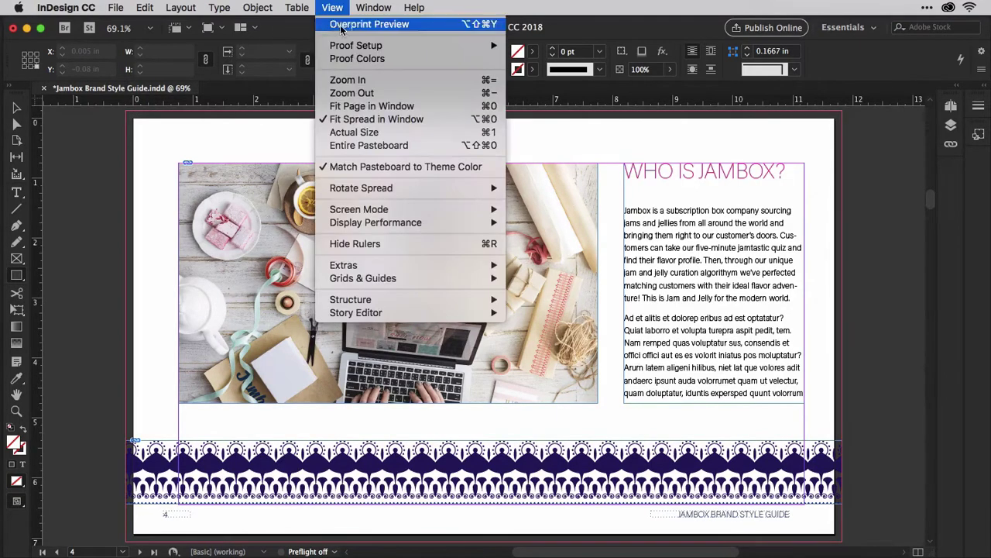
left_click(363, 121)
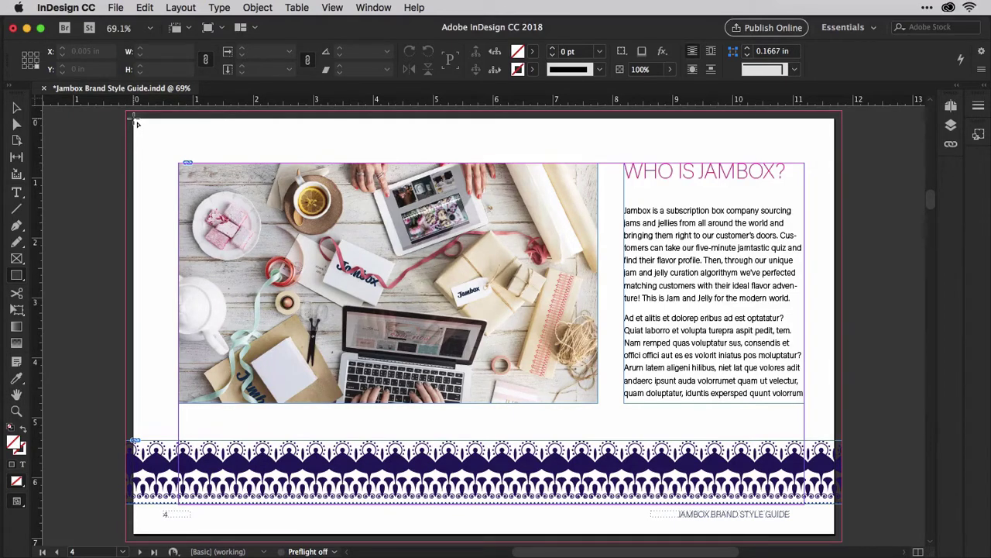
left_click_drag(134, 118, 836, 537)
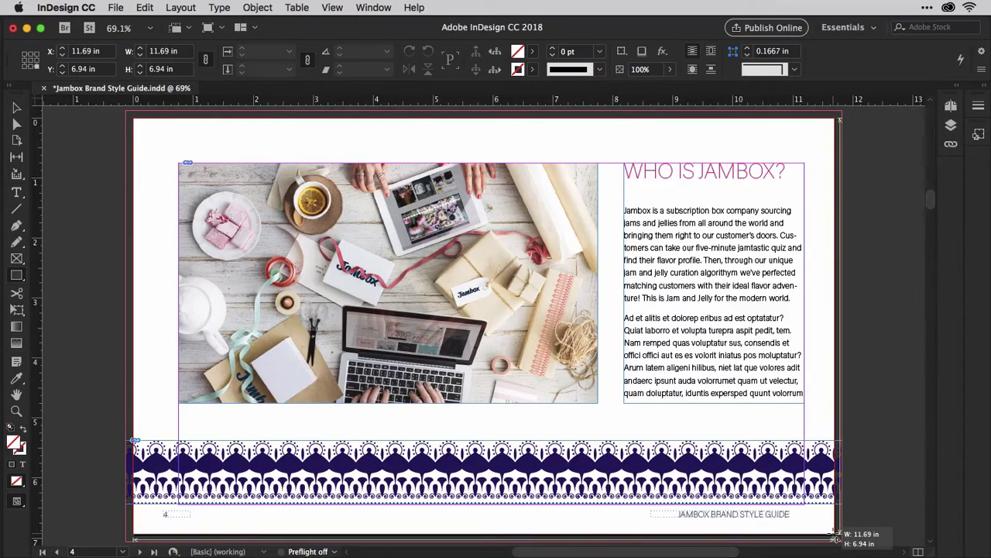
left_click_drag(836, 537, 836, 535)
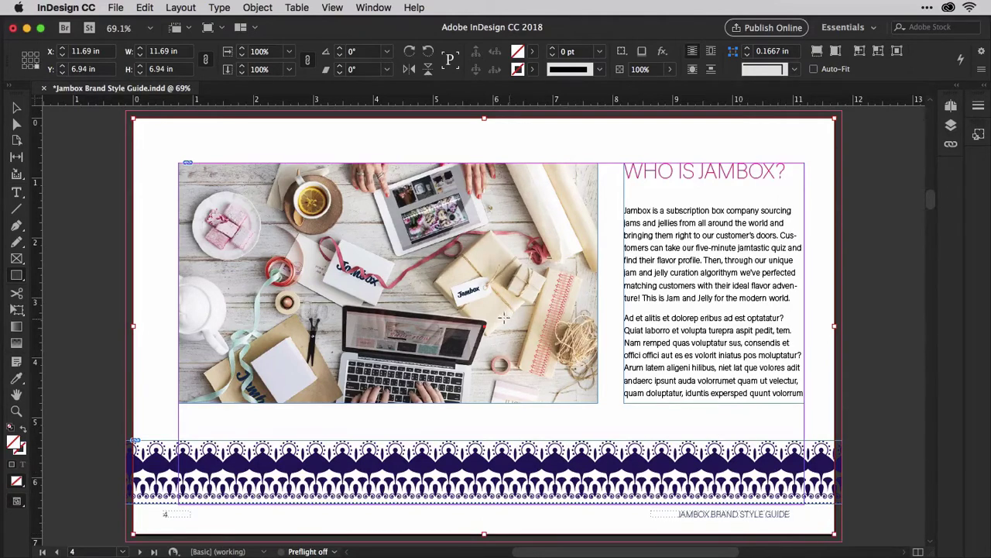
- Open the Color panel and make the rectangle's Fill the active colour box
left_click(373, 10)
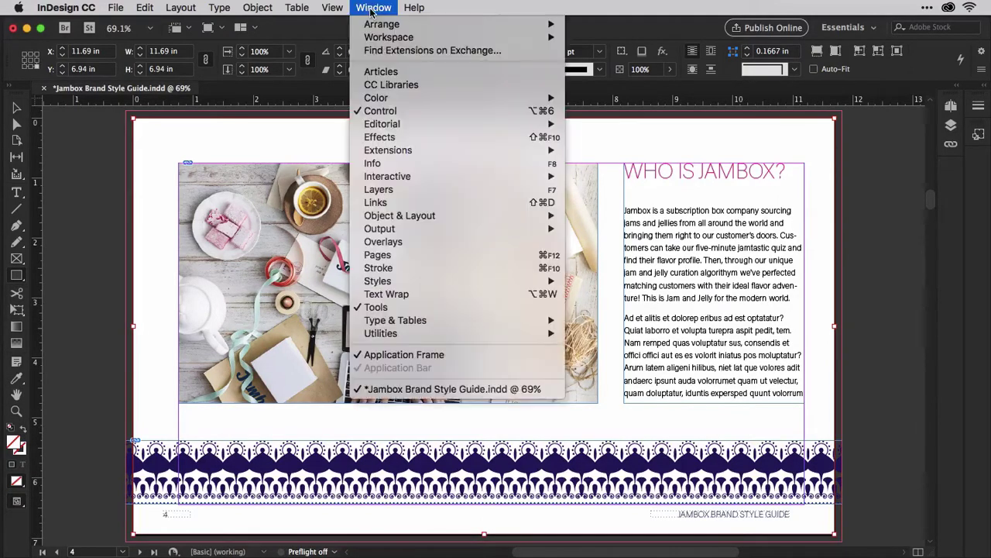
mouse_move(391, 99)
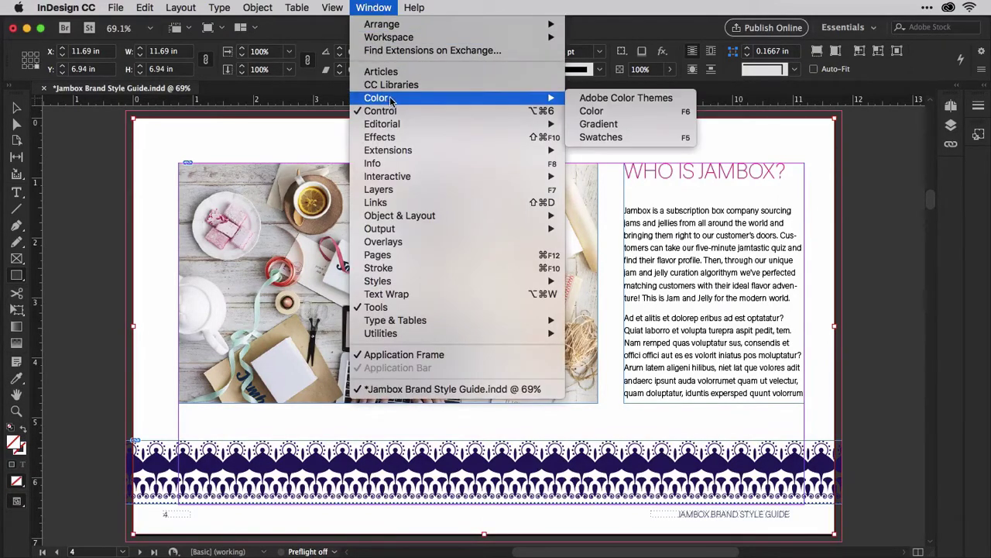
left_click(605, 113)
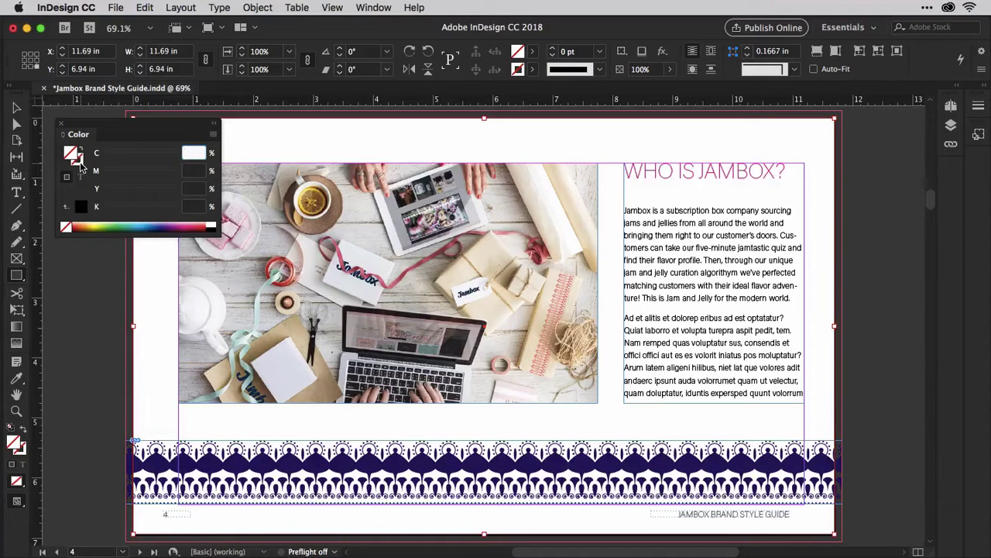
left_click(81, 163)
left_click(70, 156)
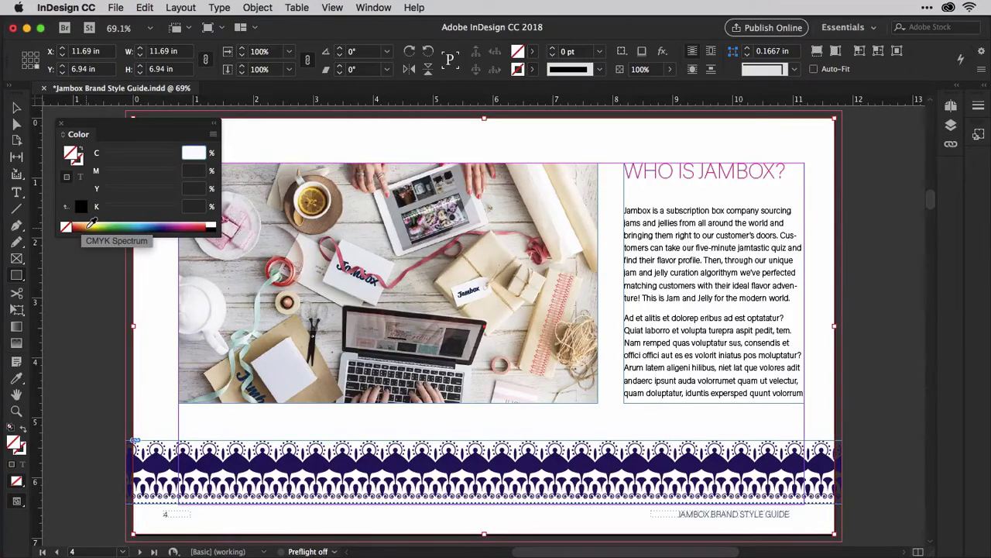
- Fill the rectangle with a golden orange from the spectrum and switch the Color panel to RGB
left_click(90, 225)
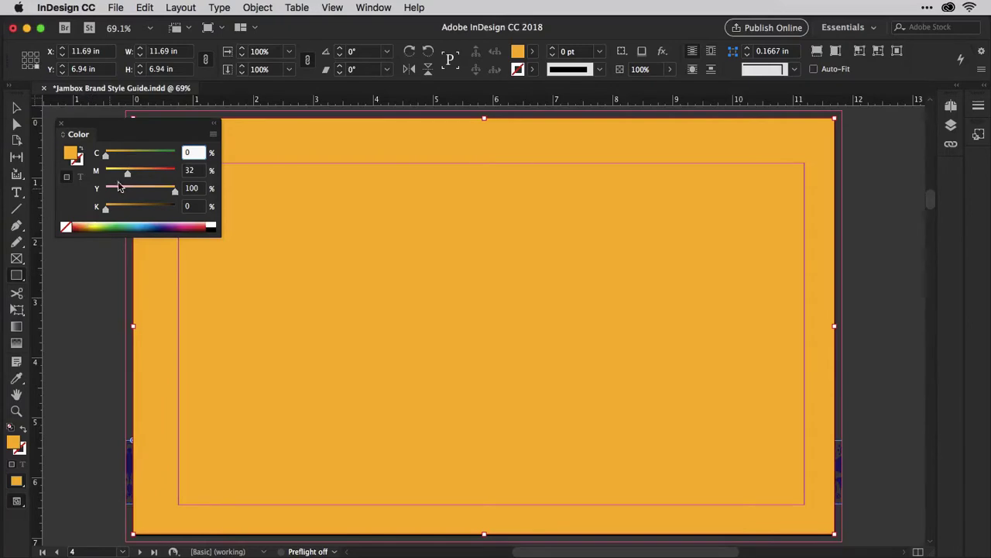
left_click_drag(129, 176, 109, 159)
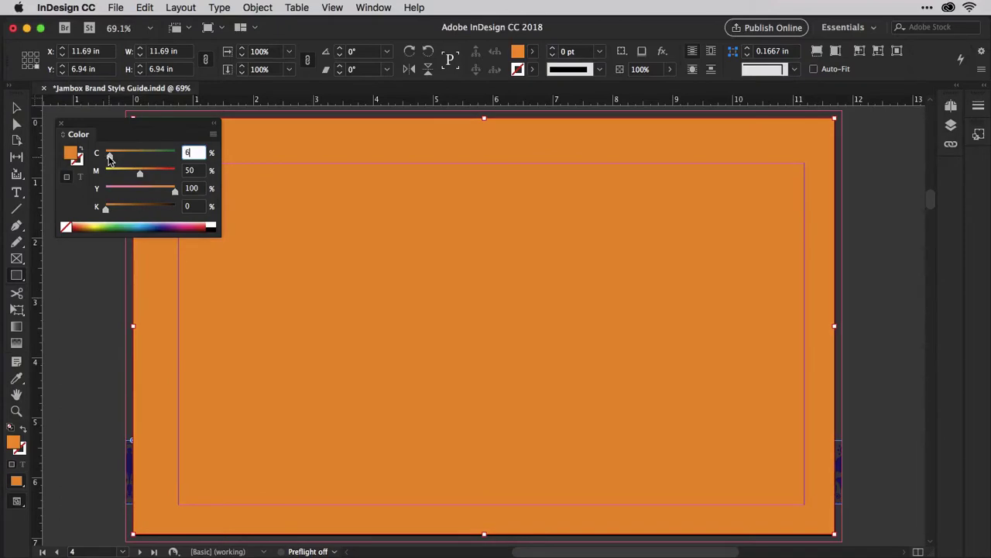
left_click(213, 134)
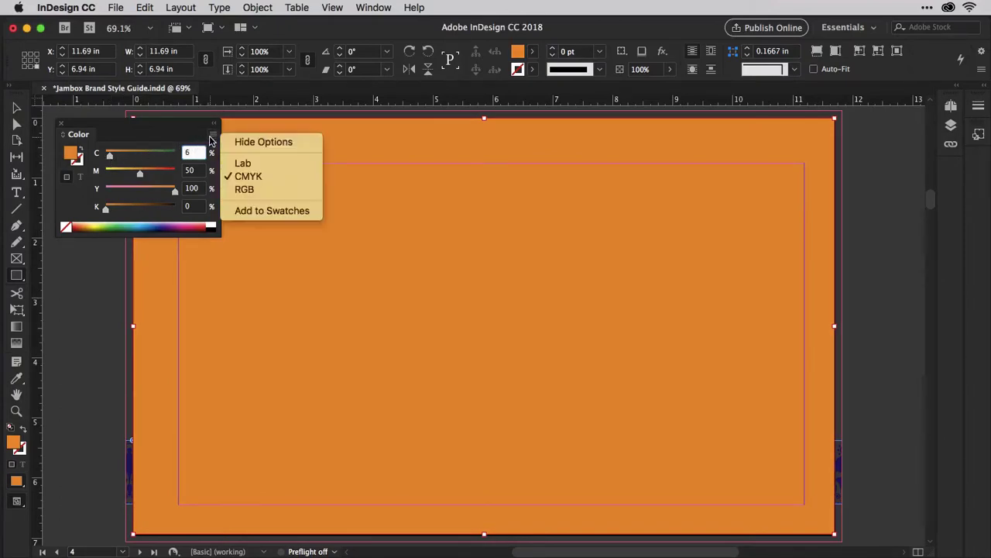
left_click(246, 189)
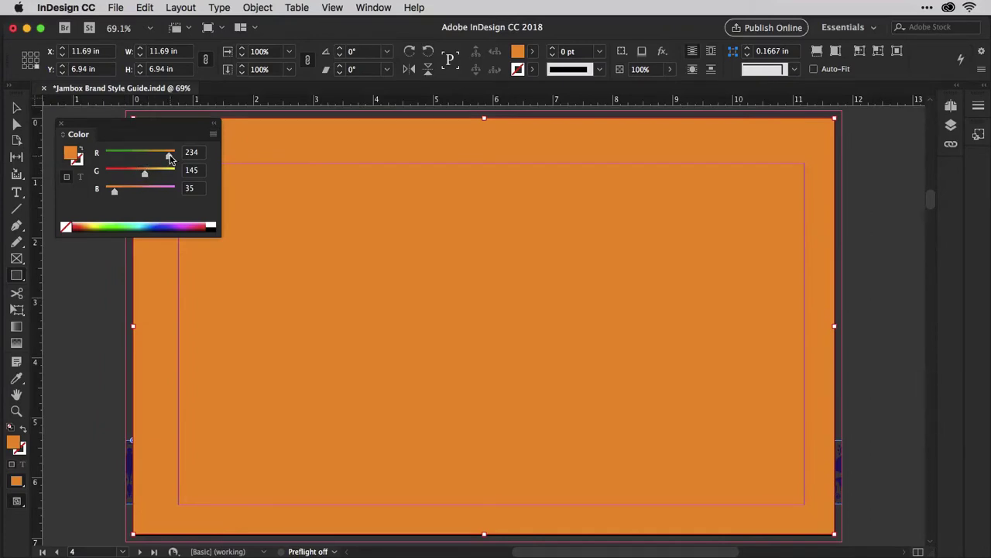
- Adjust the fill to R239 G186 B20 and return to the Selection tool
mouse_move(169, 156)
left_mouse_down()
mouse_move(125, 159)
mouse_move(153, 159)
left_mouse_up()
left_click_drag(116, 196, 110, 194)
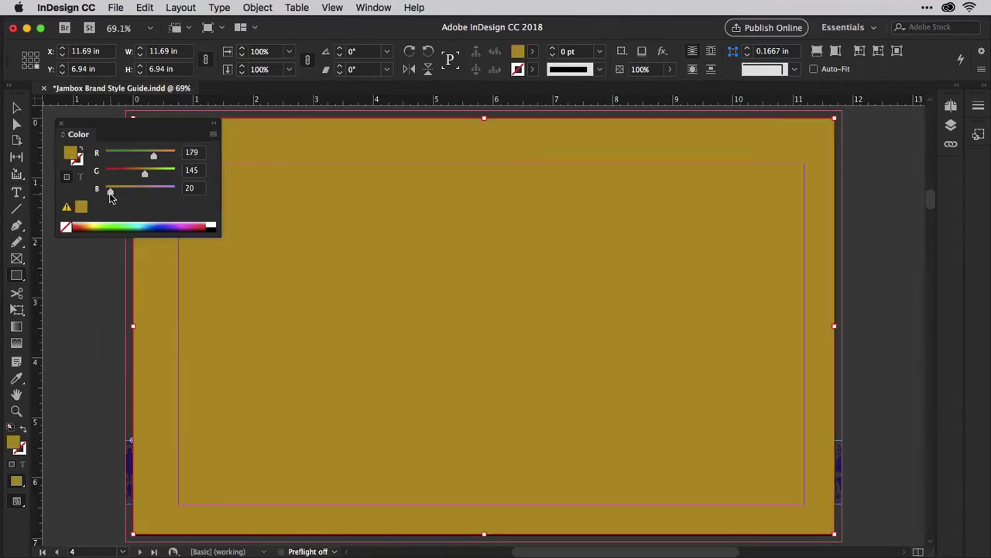
mouse_move(154, 157)
left_mouse_down()
mouse_move(162, 158)
mouse_move(149, 176)
mouse_move(171, 158)
left_mouse_up()
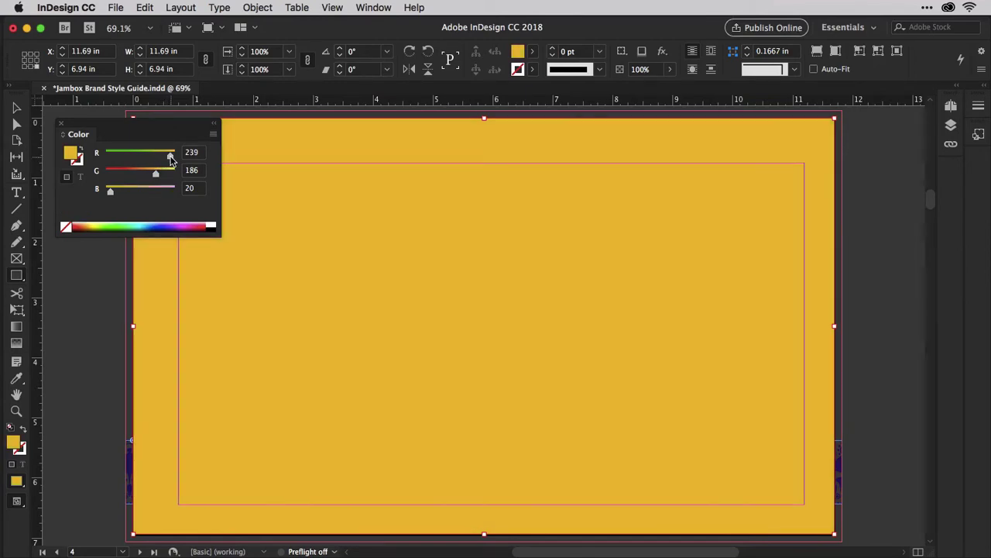
left_click(16, 110)
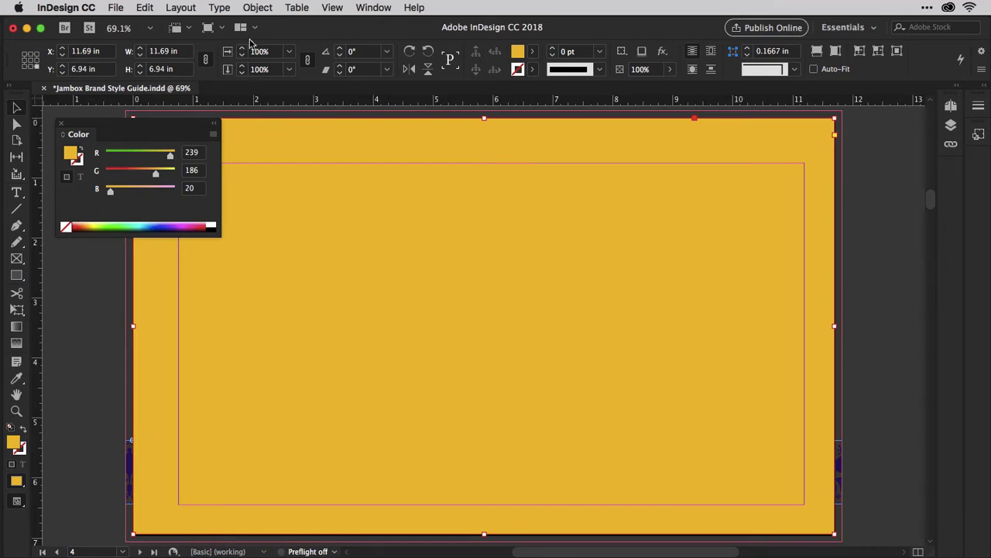
- Move Layer 2 below Layer 1 in the Layers panel and lock it
left_click(364, 7)
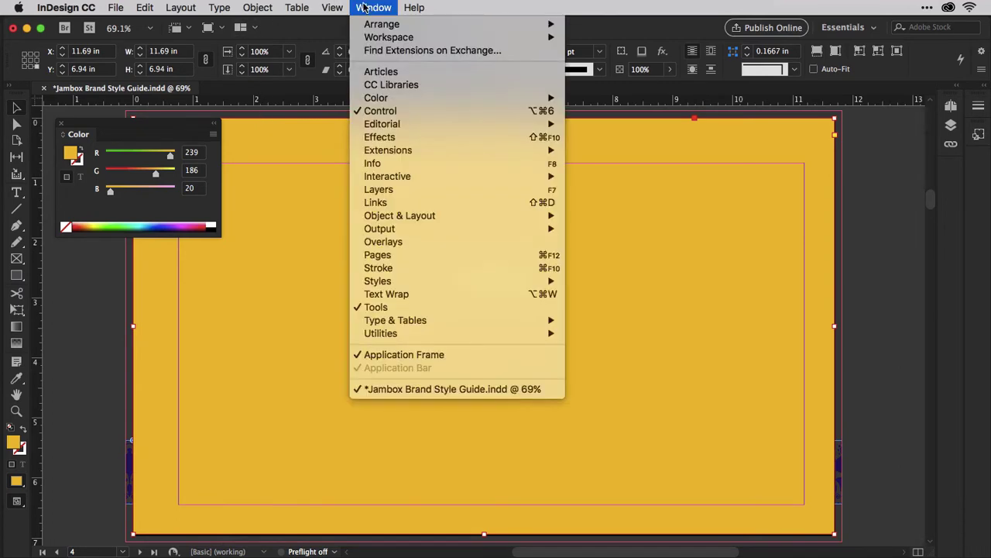
left_click(397, 190)
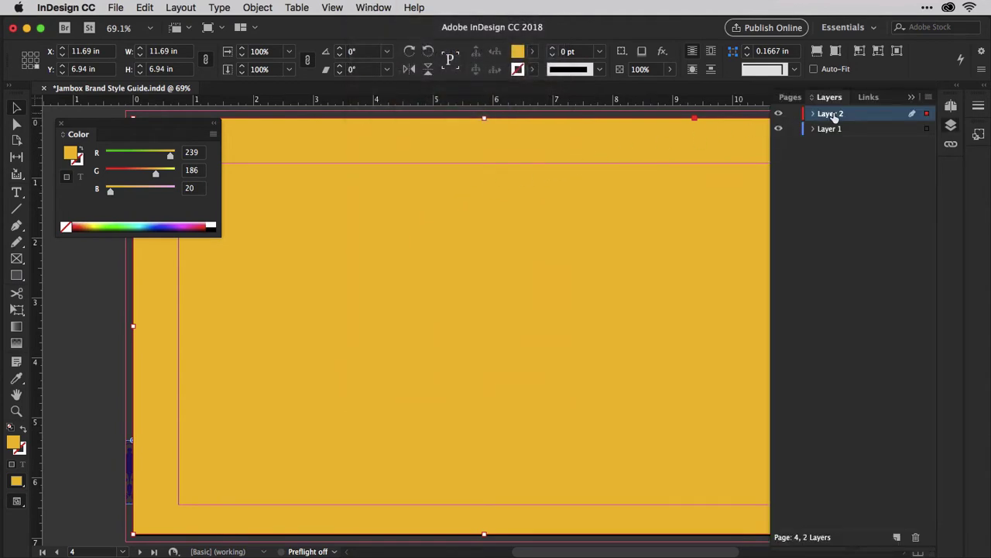
left_click_drag(835, 116, 834, 138)
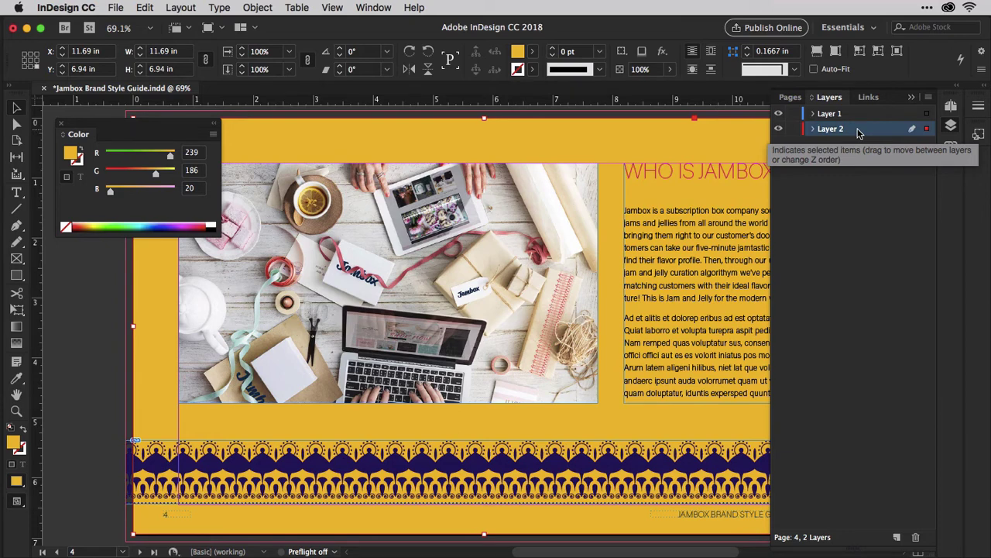
left_click(794, 130)
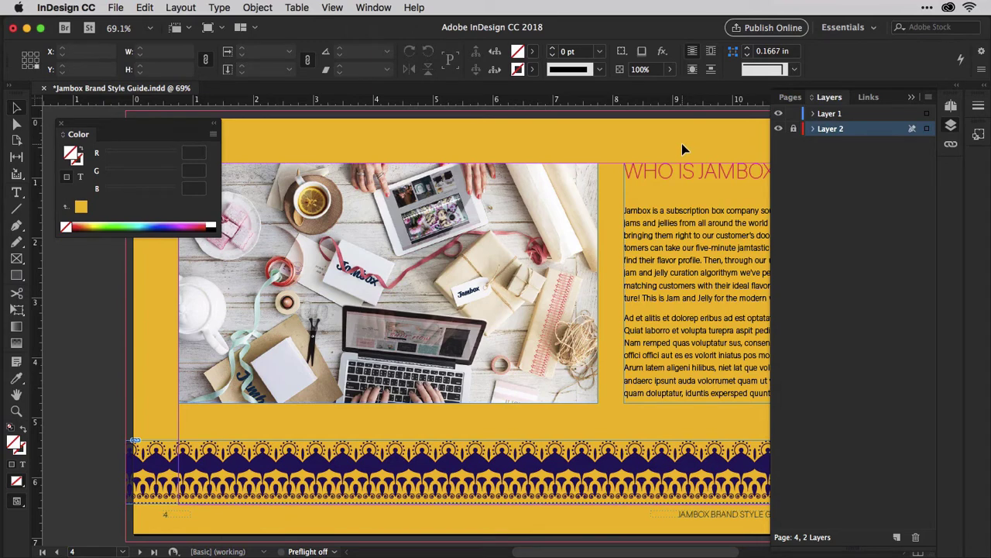
- Unlock Layer 2, brighten the background fill to R239 G203 B60, and relock the layer
left_click(629, 166)
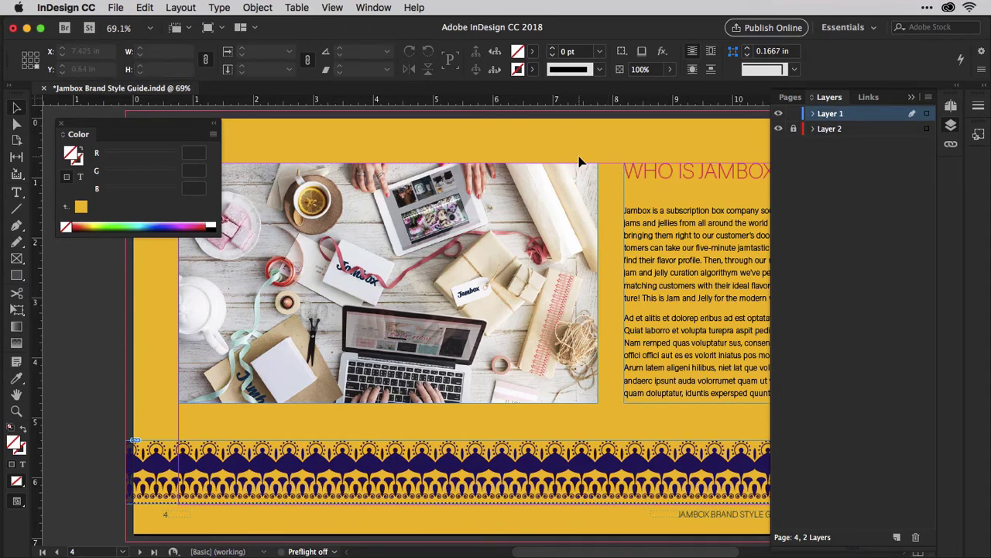
left_click(585, 178)
left_click(794, 133)
left_click(487, 138)
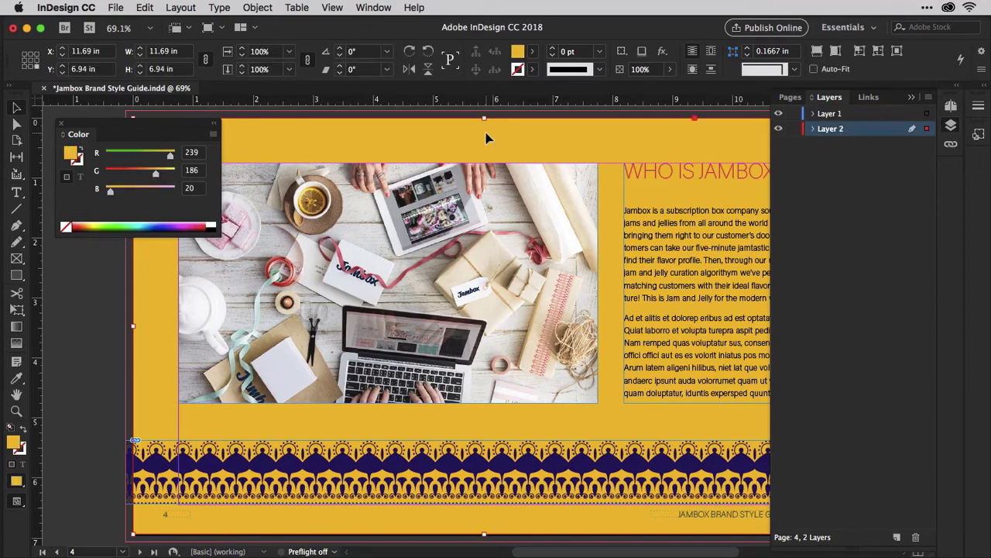
left_click(158, 173)
left_click_drag(158, 175, 123, 191)
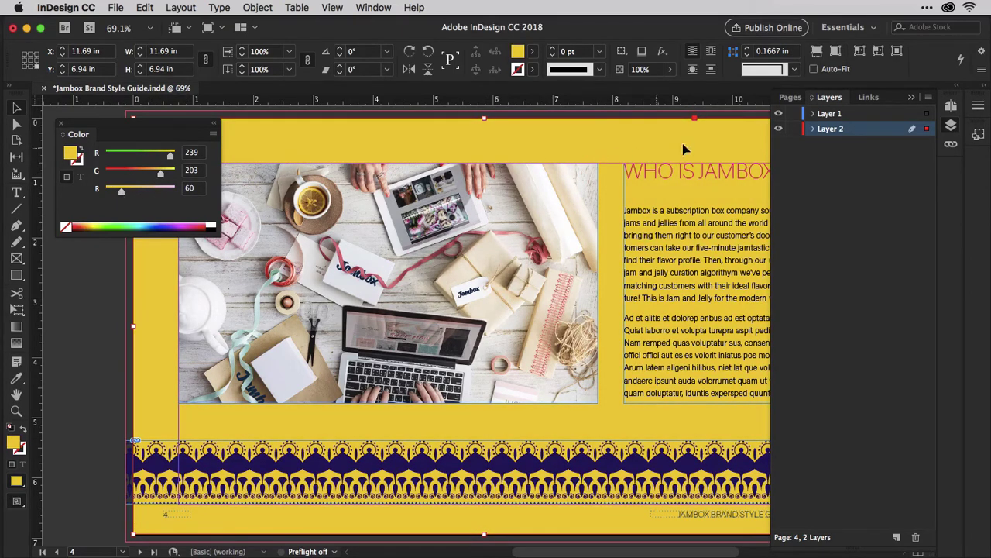
left_click(791, 130)
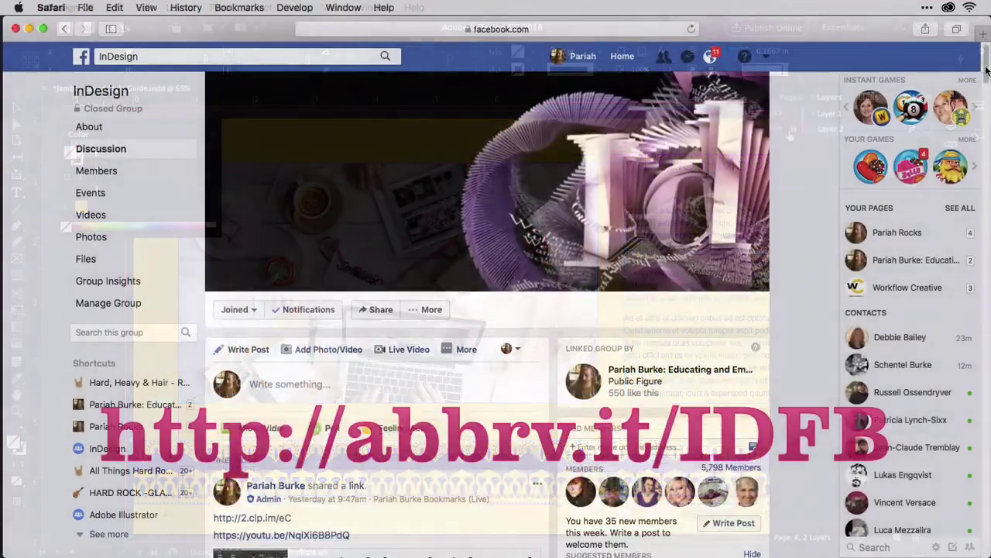
- Scroll down the iampariah.com home page in Safari
scroll(987, 77, "down", 3)
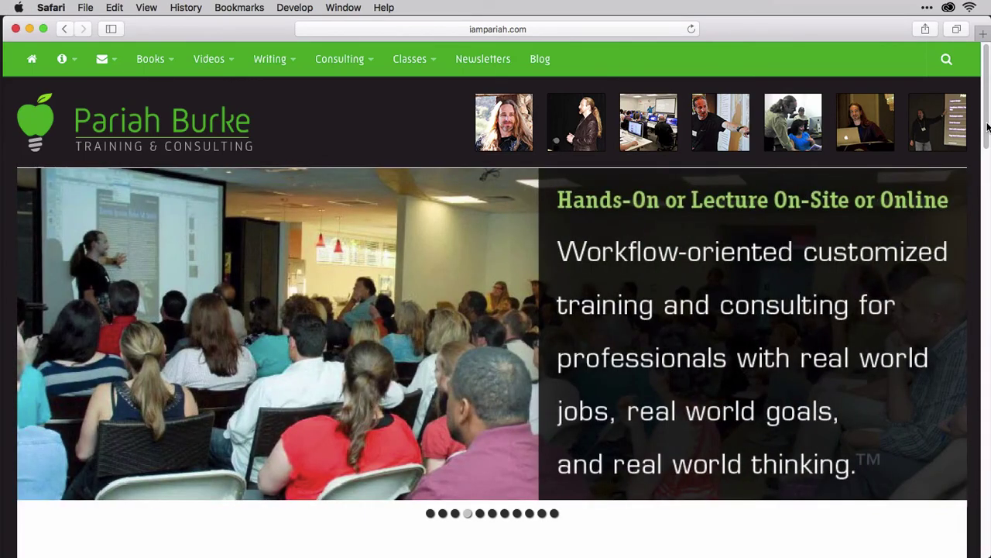
- Scroll the iampariah.com page down to the Services and Training & Consulting footer lists
left_click_drag(988, 126, 964, 289)
scroll(963, 296, "down", 6)
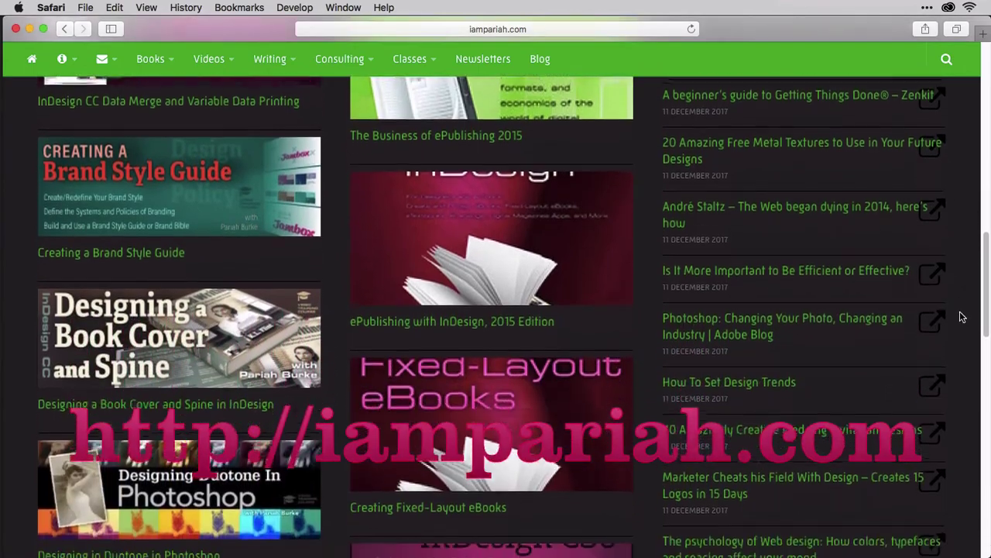
scroll(964, 356, "down", 5)
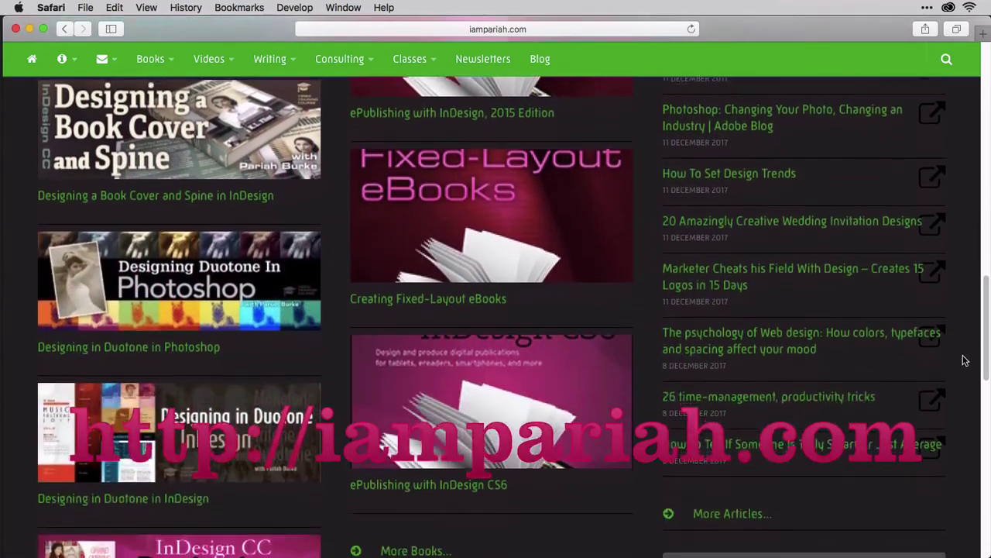
scroll(965, 395, "down", 4)
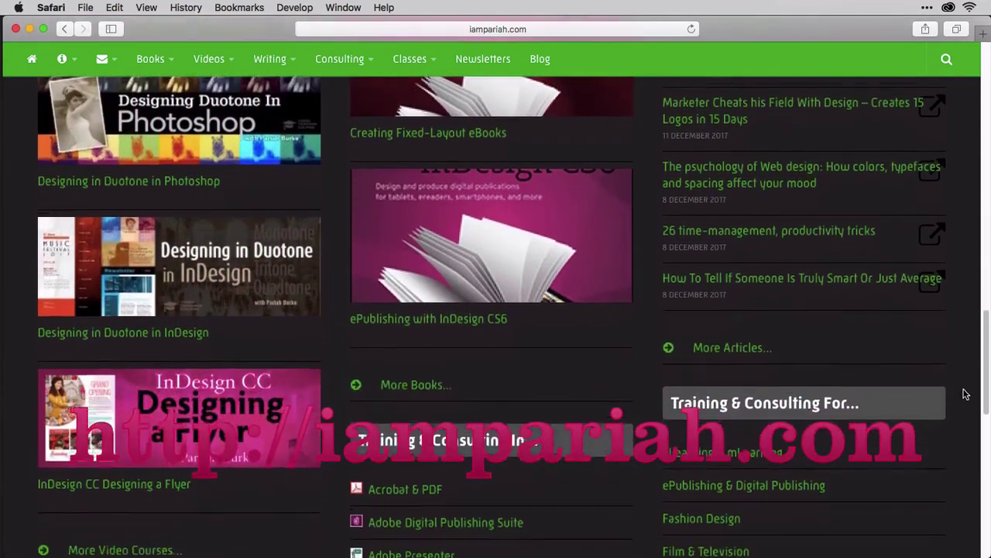
scroll(965, 411, "down", 5)
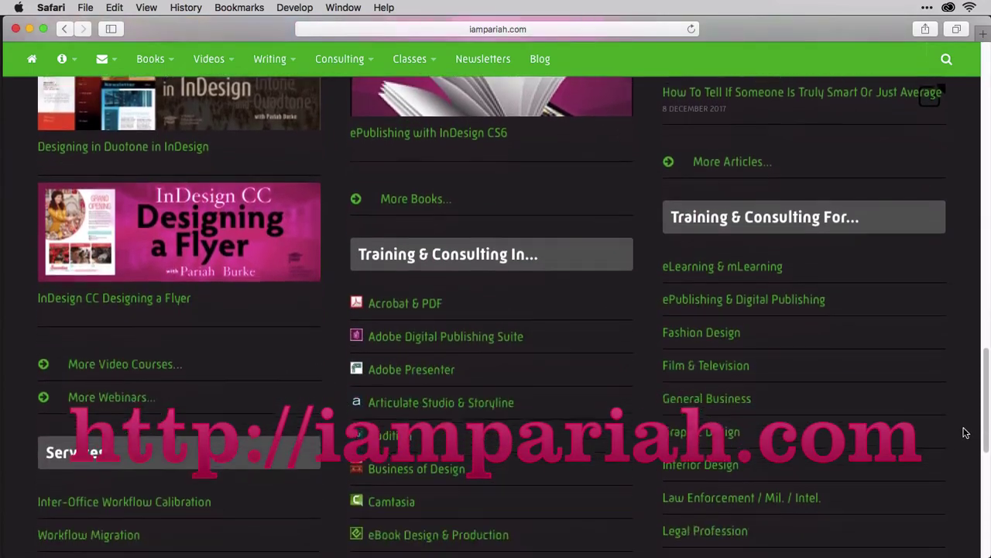
scroll(963, 457, "down", 5)
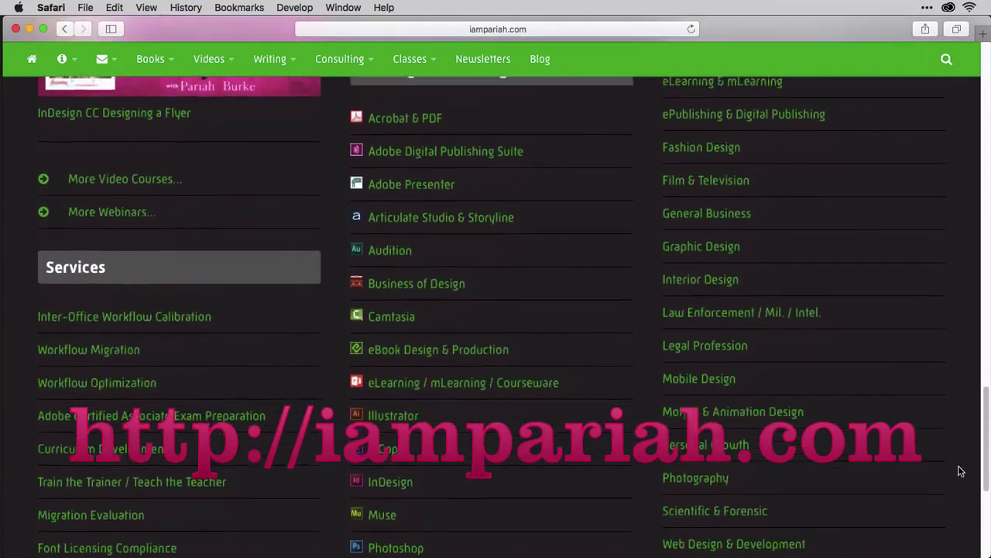
scroll(959, 494, "down", 3)
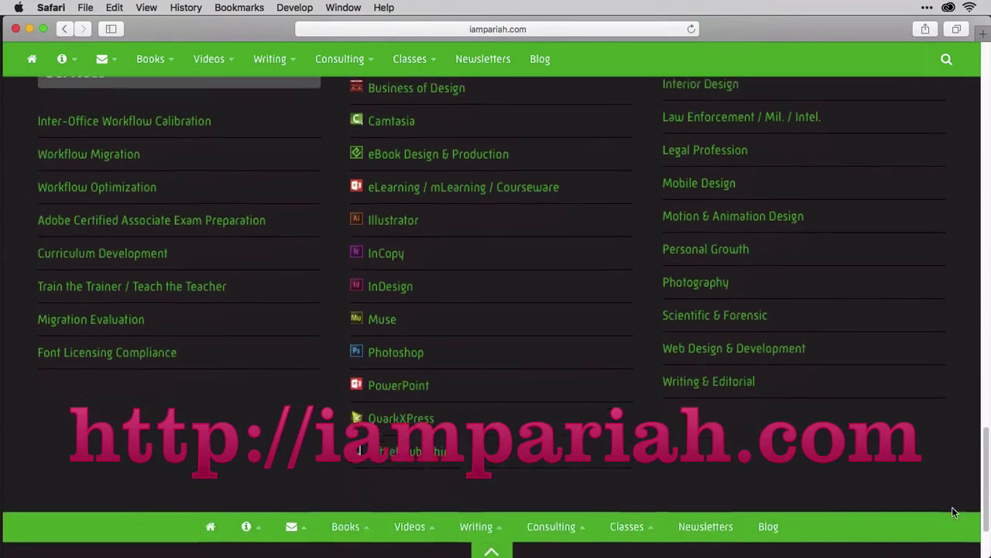